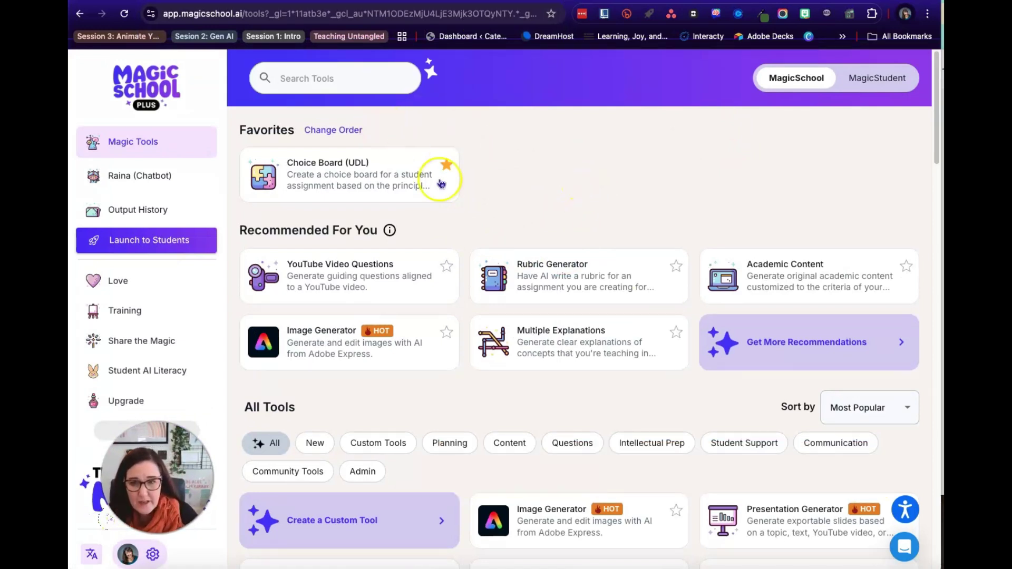
- Search the tools for "sel" and open the SEL Lesson Plan tool
{"action": "left_click", "coordinate": [361, 79]}
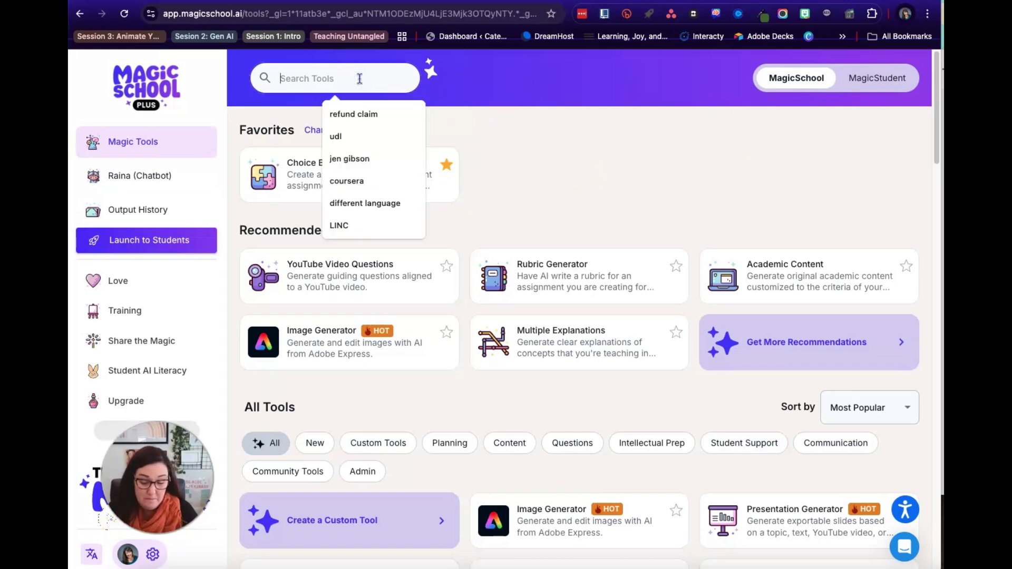
{"action": "type", "text": "sel"}
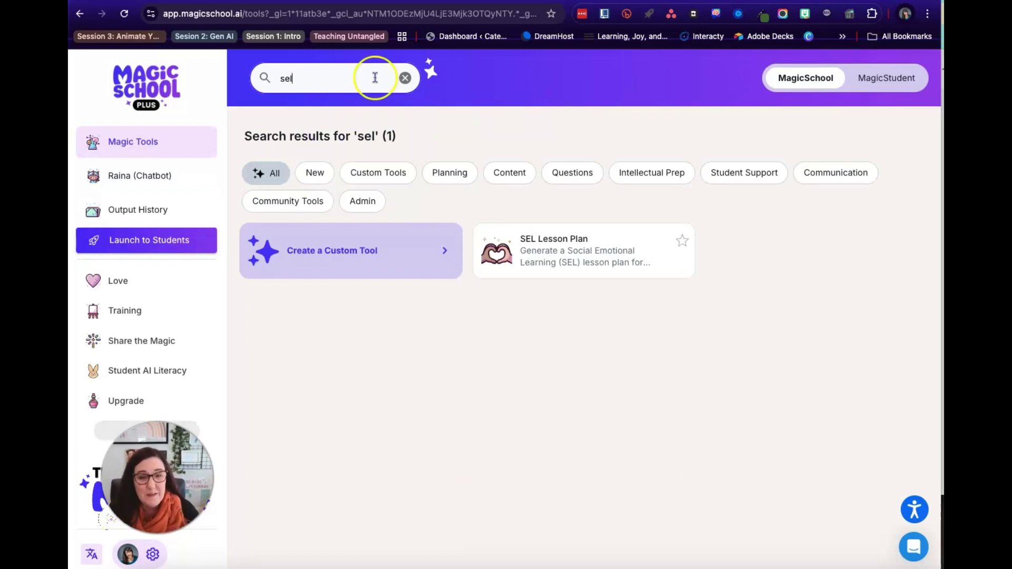
{"action": "left_click", "coordinate": [574, 245]}
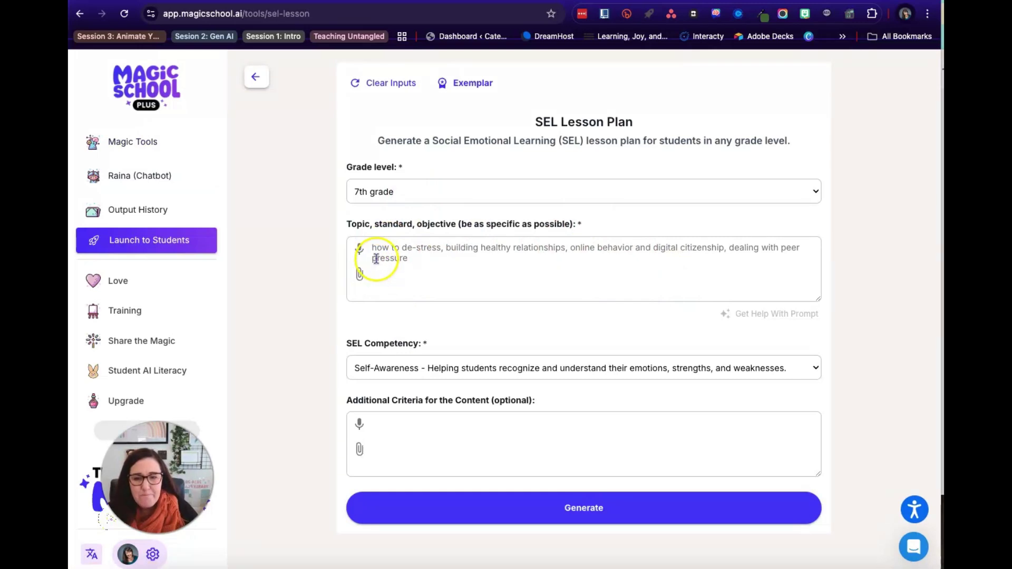
- Enter topic "How to talk to 7th graders about wildfire losses and impact on our community when you might not be there to actually help with the recovery"
{"action": "left_click", "coordinate": [384, 191]}
{"action": "left_click", "coordinate": [384, 191]}
{"action": "left_click", "coordinate": [409, 261]}
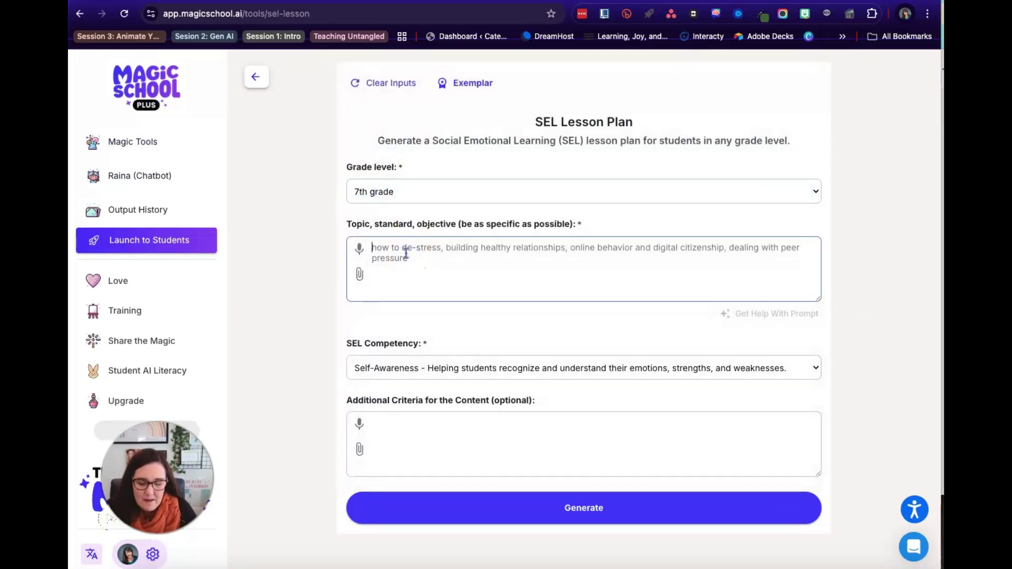
{"action": "type", "text": "How to talk to 7th graders ab"}
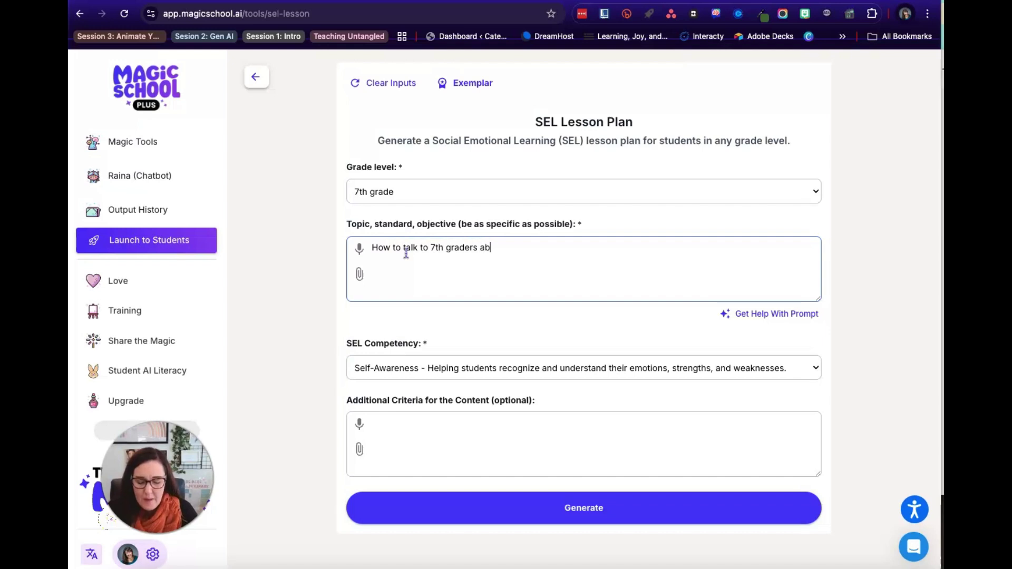
{"action": "type", "text": "out wildf"}
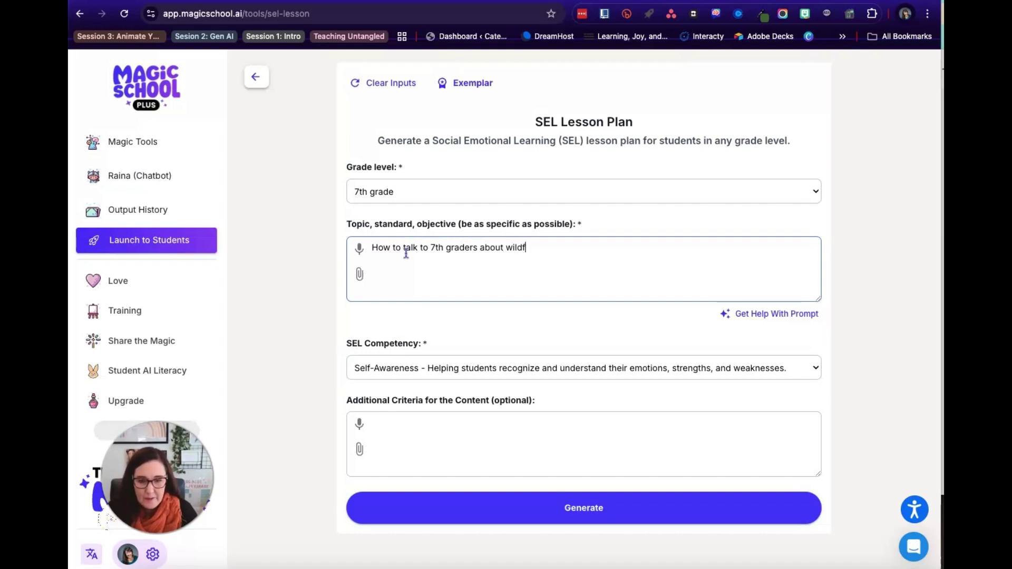
{"action": "type", "text": "ire losses a"}
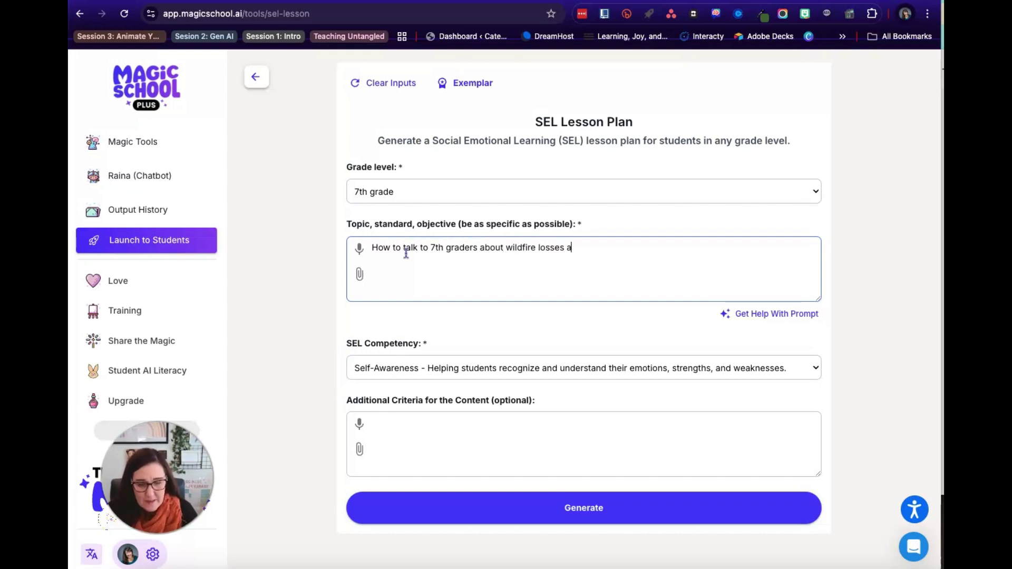
{"action": "type", "text": "nd impact on"}
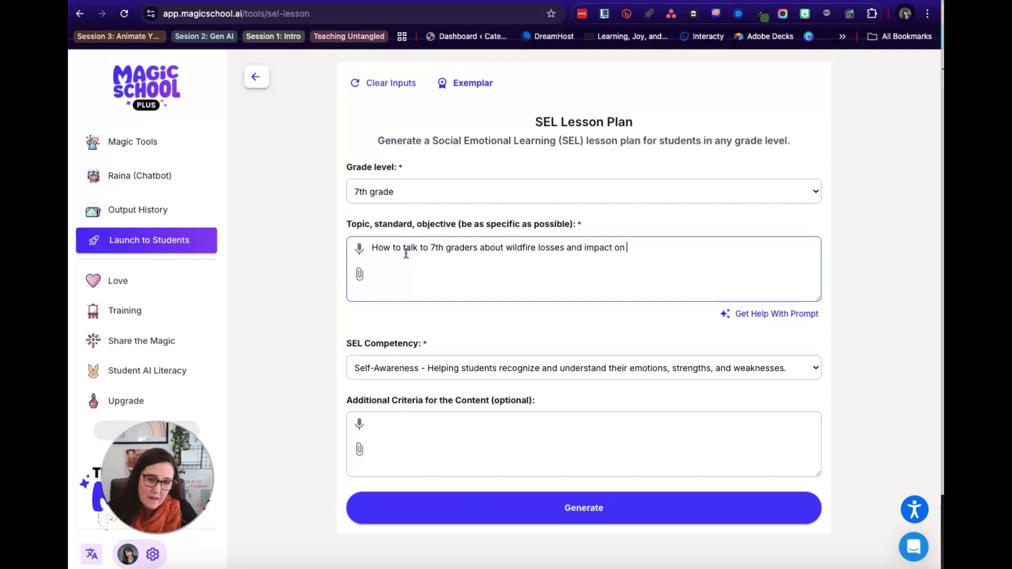
{"action": "type", "text": " our"}
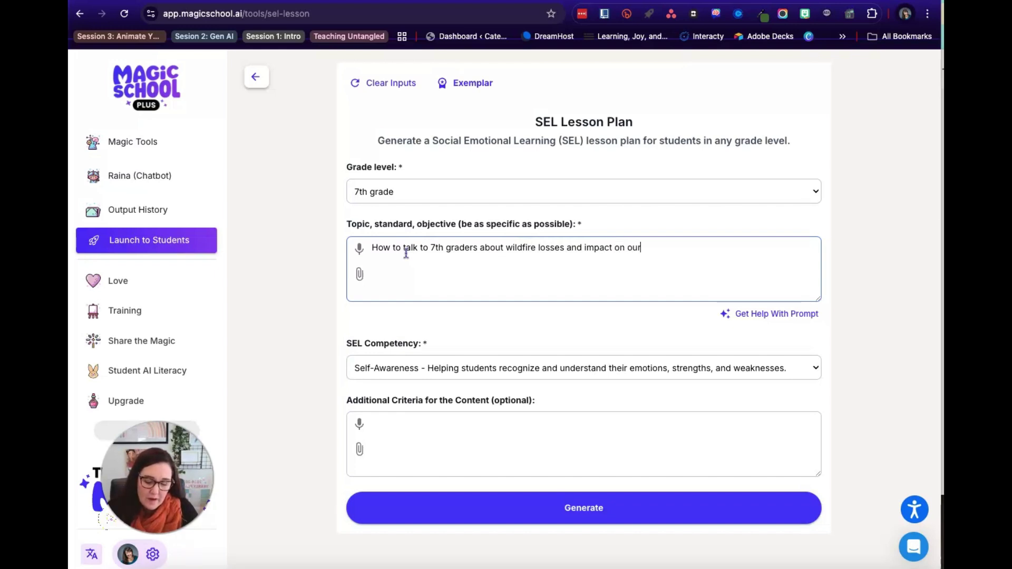
{"action": "type", "text": " community when"}
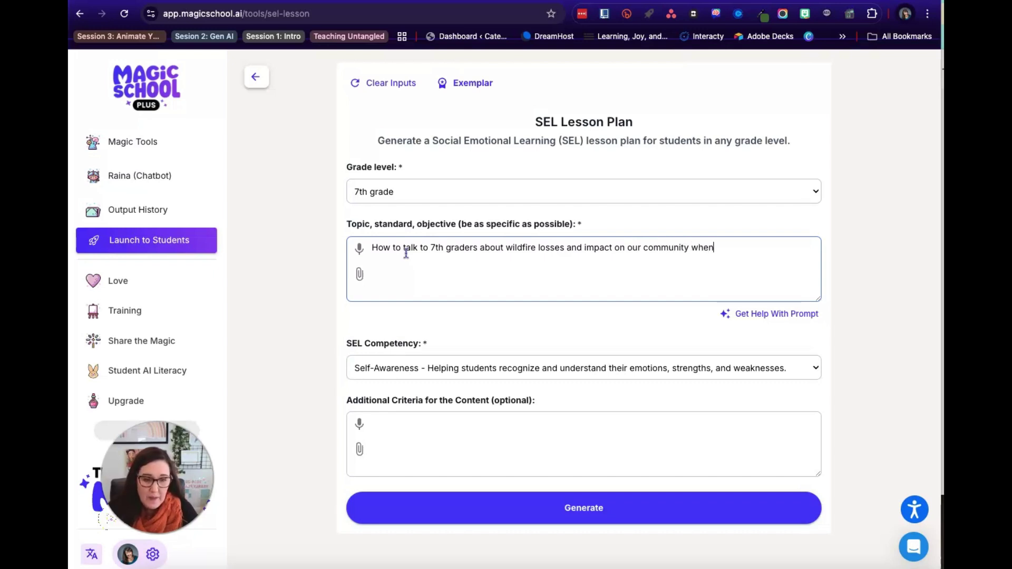
{"action": "type", "text": " you "}
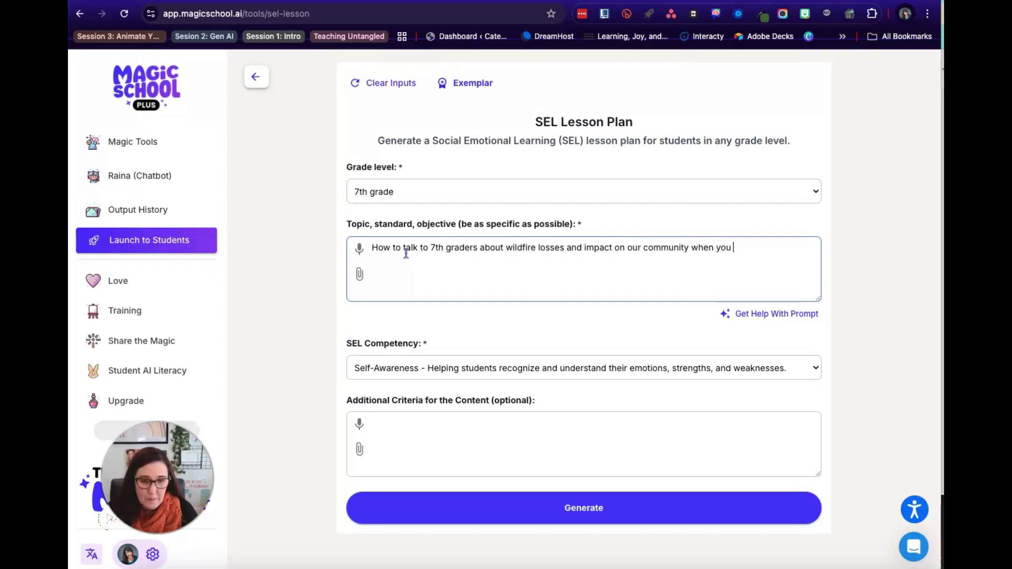
{"action": "type", "text": "might not be ther"}
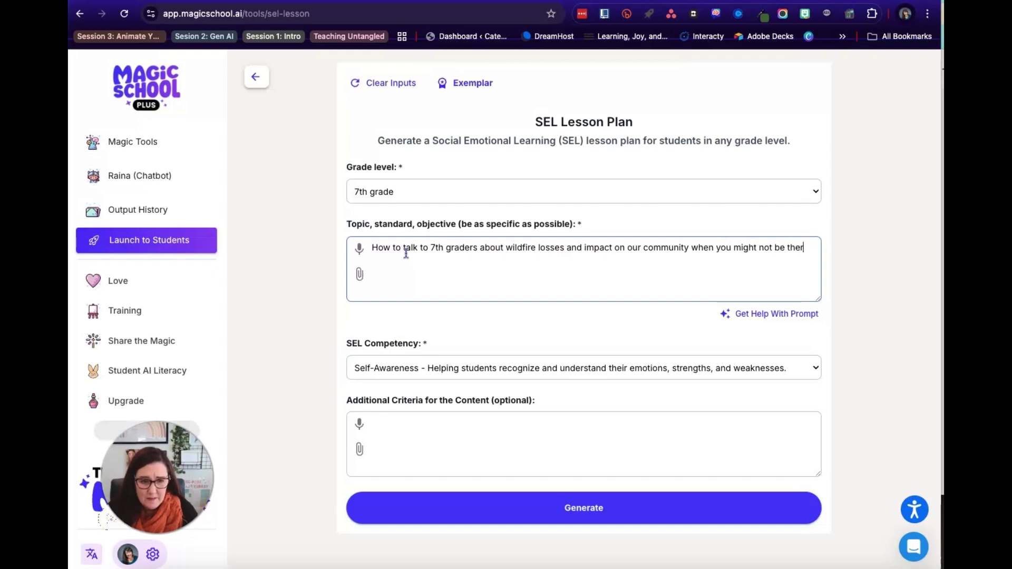
{"action": "type", "text": "e to actually he"}
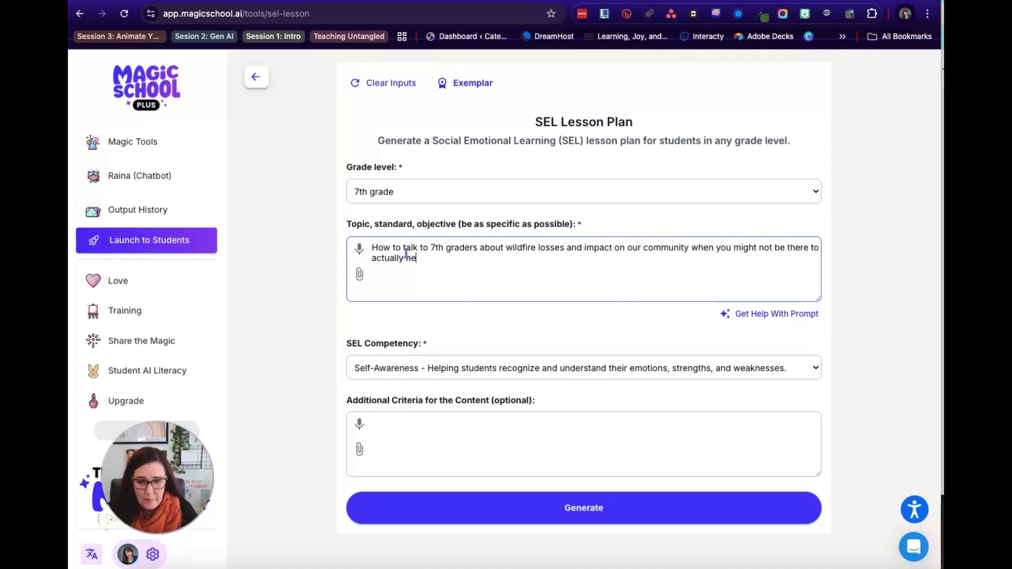
{"action": "type", "text": "lp with the recovery"}
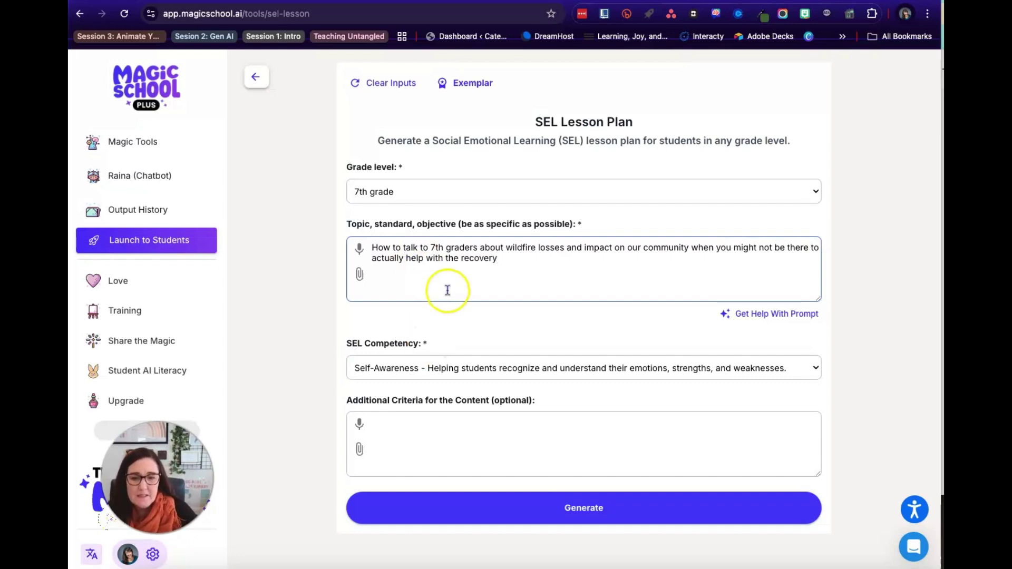
- Set the SEL competency to Social Awareness and generate the lesson plan
{"action": "left_click", "coordinate": [503, 369]}
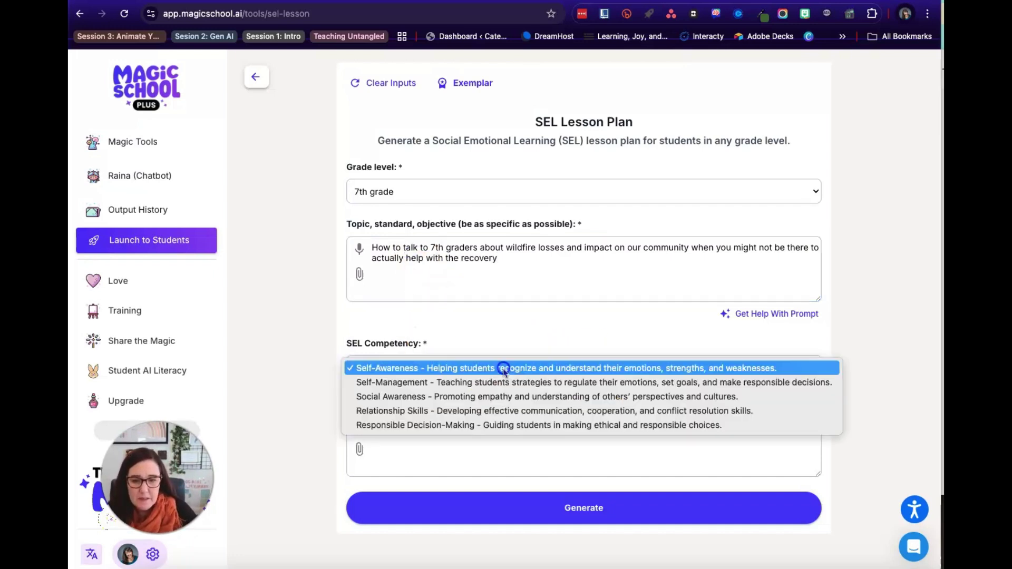
{"action": "left_click", "coordinate": [572, 402]}
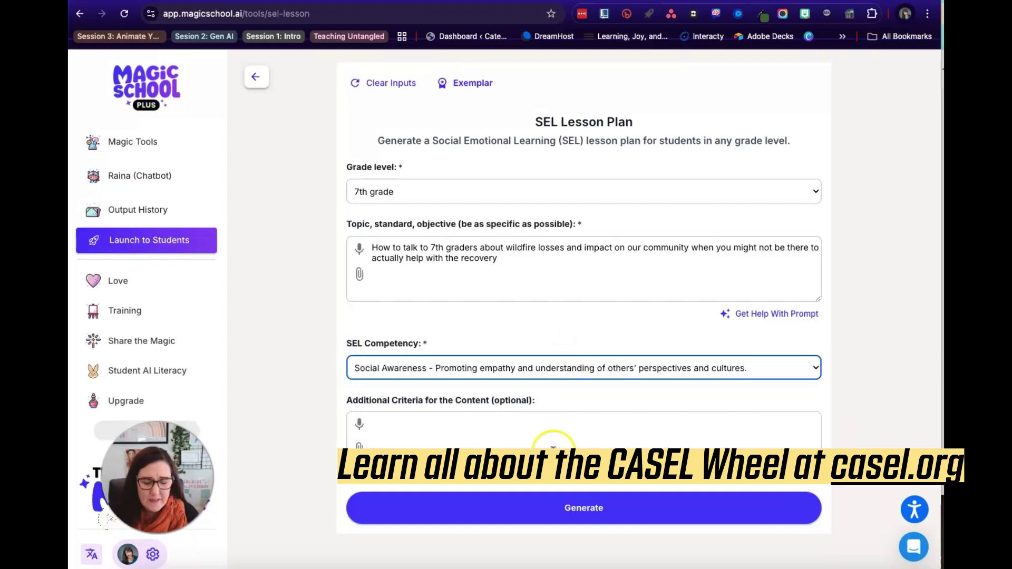
{"action": "left_click", "coordinate": [595, 513]}
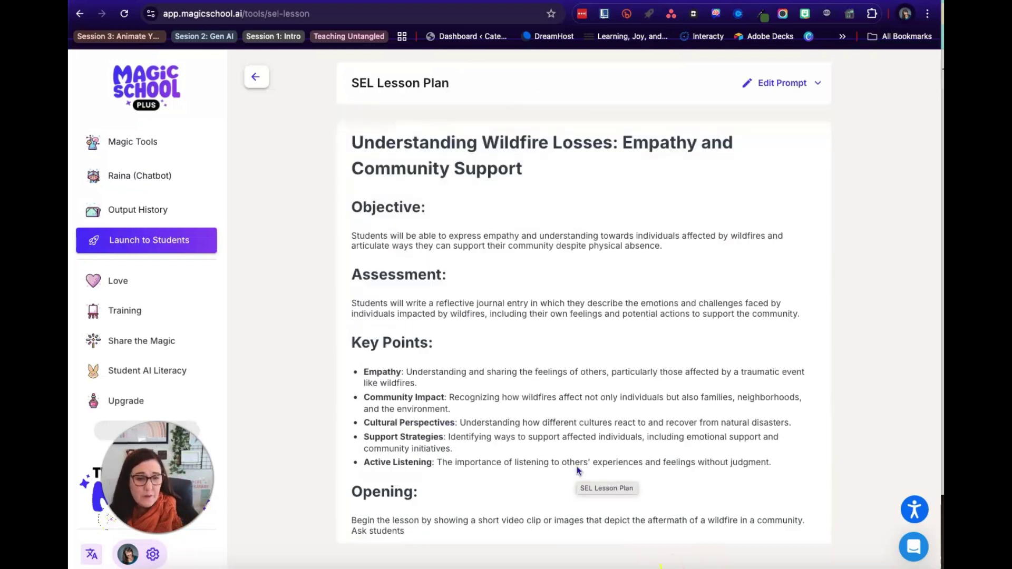
- Review the generated lesson plan's objective, assessment, key points, opening, introduction and guided practice sections
{"action": "scroll", "coordinate": [604, 242], "scroll_direction": "down", "scroll_amount": 1}
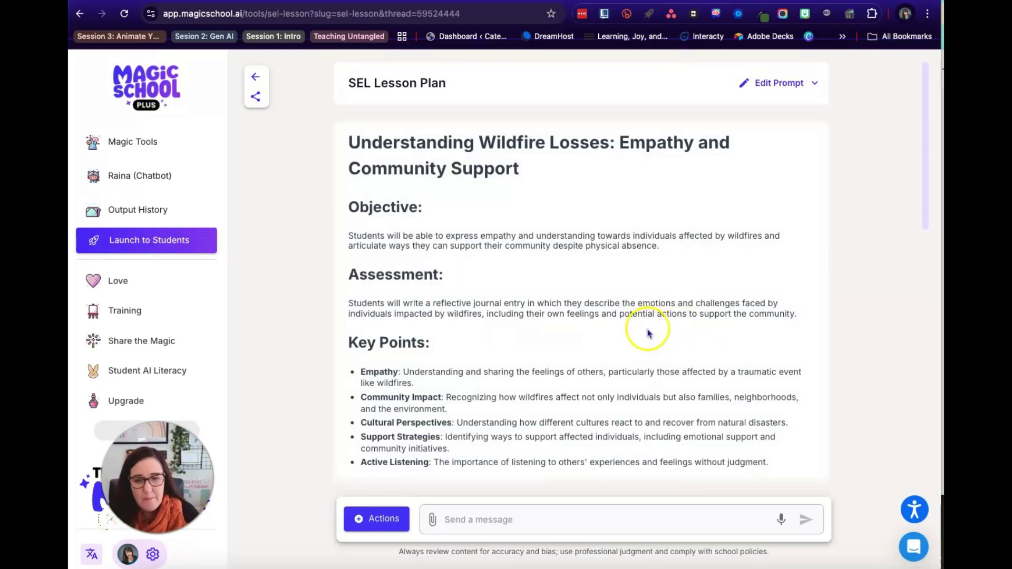
{"action": "scroll", "coordinate": [645, 333], "scroll_direction": "down", "scroll_amount": 2}
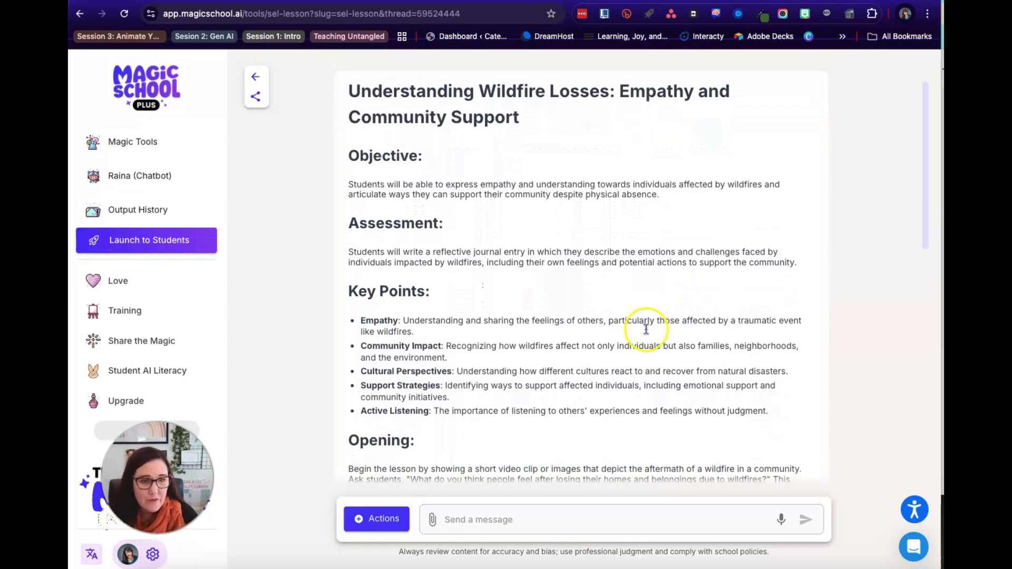
{"action": "scroll", "coordinate": [643, 316], "scroll_direction": "down", "scroll_amount": 1}
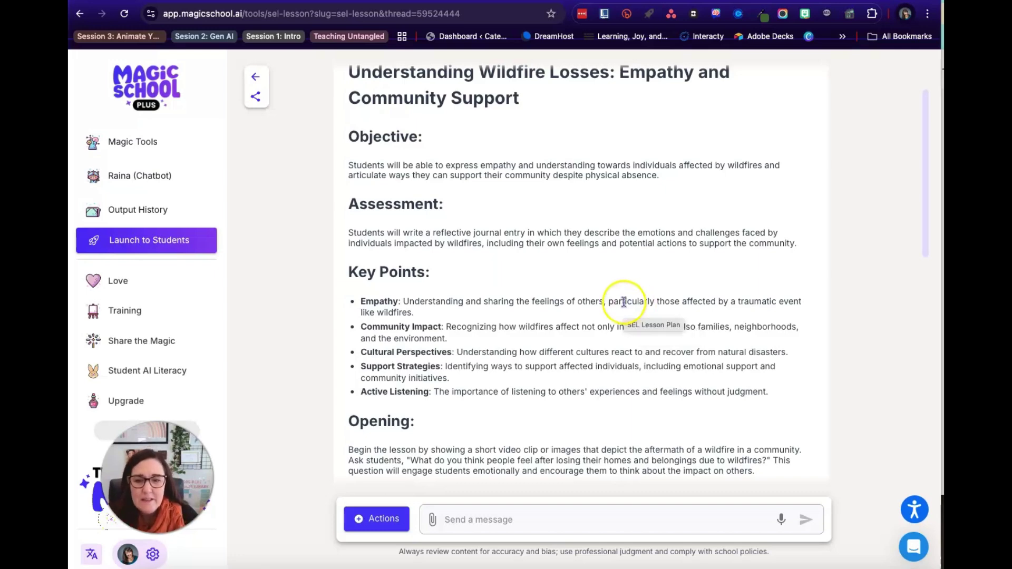
{"action": "scroll", "coordinate": [576, 289], "scroll_direction": "down", "scroll_amount": 5}
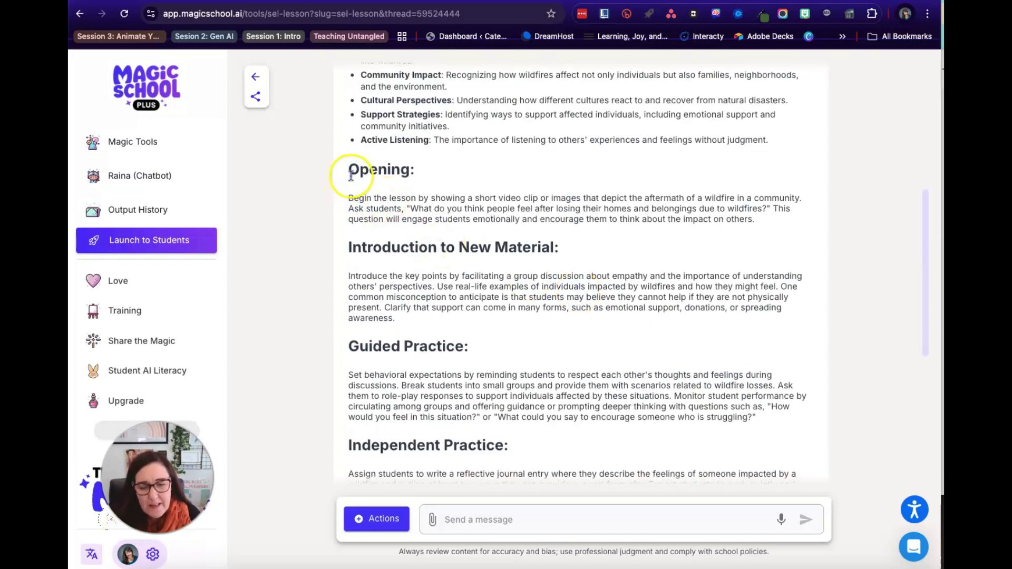
{"action": "scroll", "coordinate": [544, 248], "scroll_direction": "up", "scroll_amount": 6}
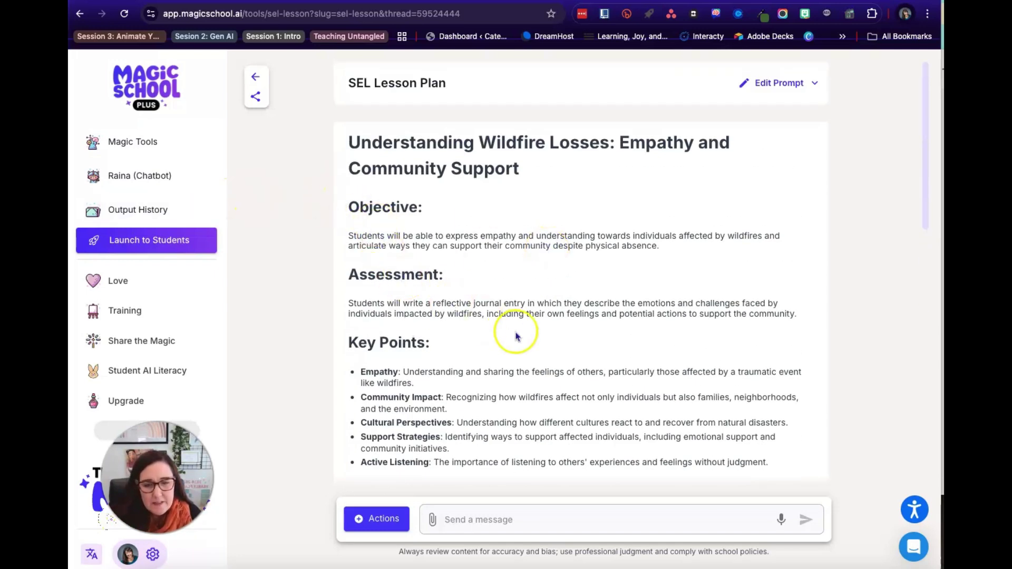
{"action": "scroll", "coordinate": [517, 333], "scroll_direction": "down", "scroll_amount": 2}
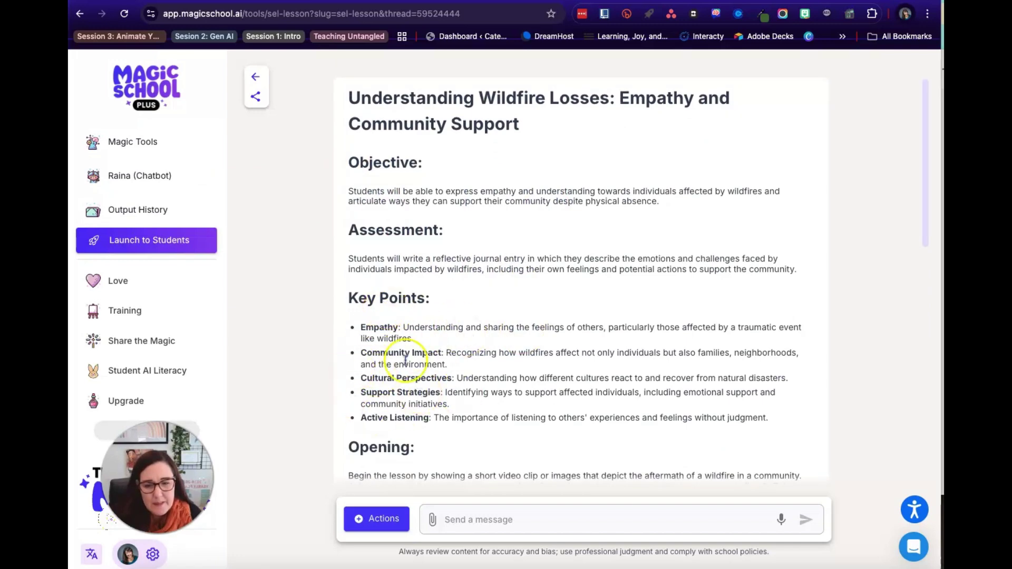
{"action": "scroll", "coordinate": [519, 379], "scroll_direction": "down", "scroll_amount": 2}
{"action": "scroll", "coordinate": [527, 387], "scroll_direction": "down", "scroll_amount": 3}
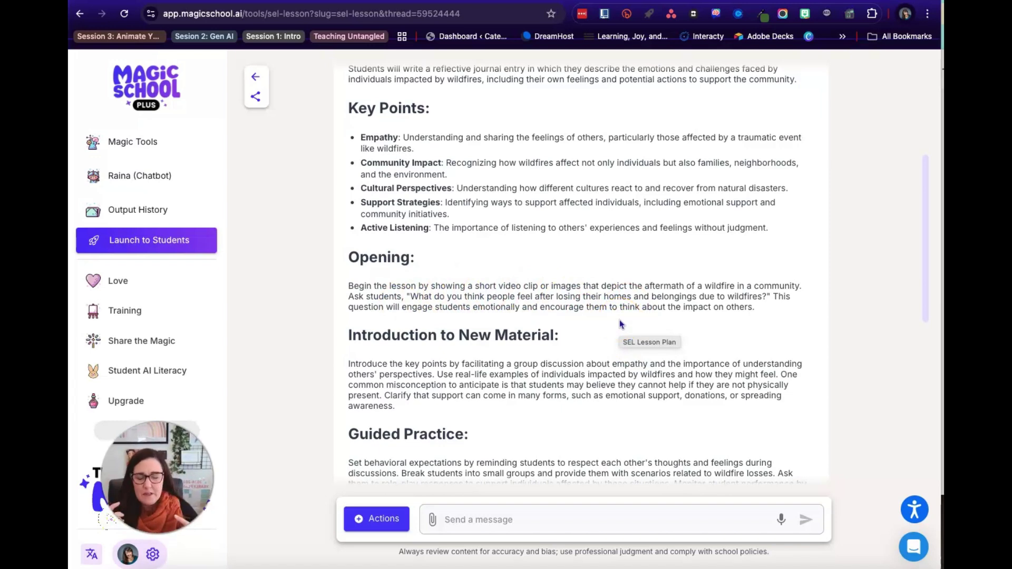
- Start a follow-up message to the lesson plan with "write a short story (5-8 paragraphs) about a"
{"action": "left_click", "coordinate": [538, 521]}
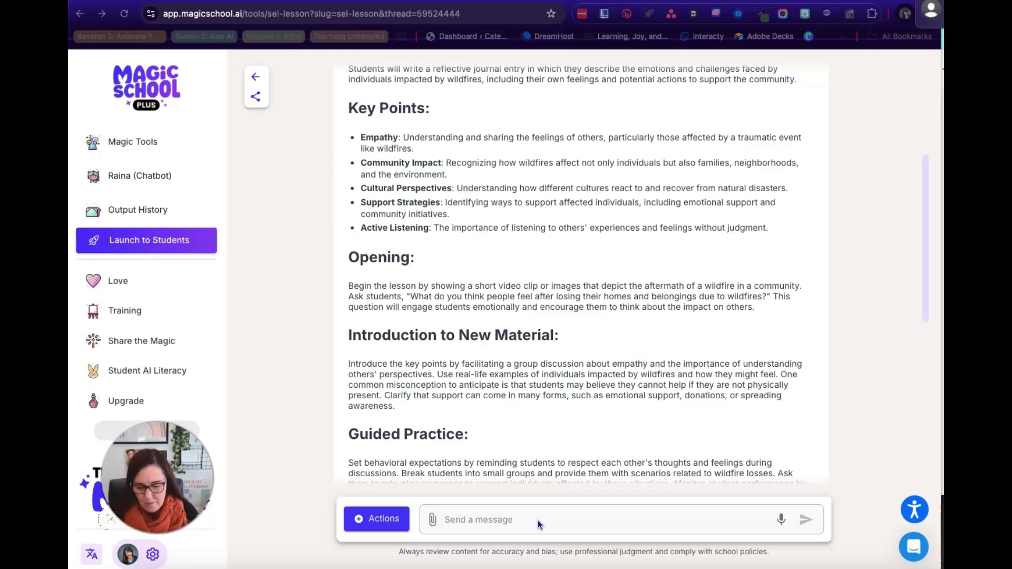
{"action": "left_click", "coordinate": [538, 520]}
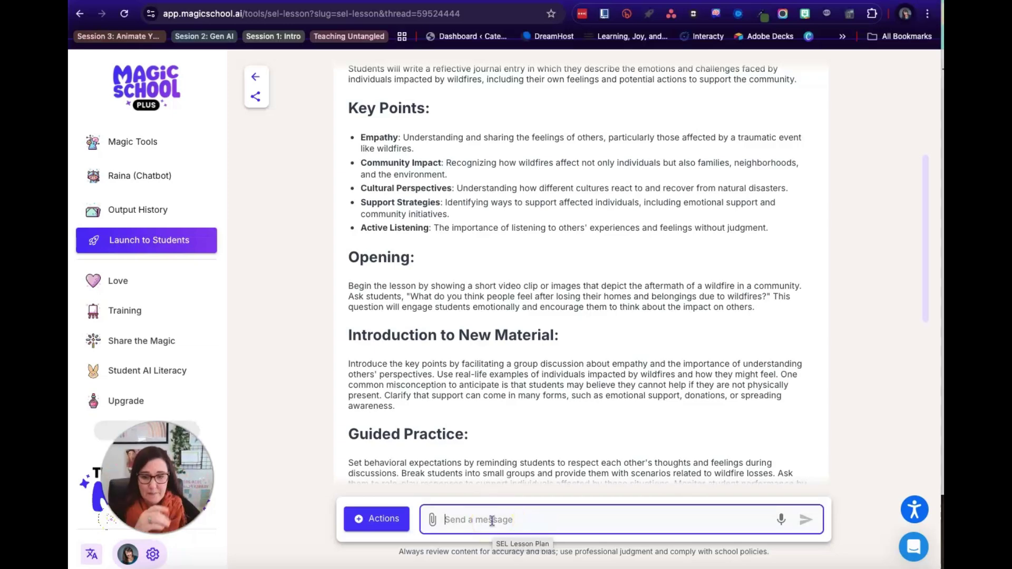
{"action": "type", "text": "wrtie"}
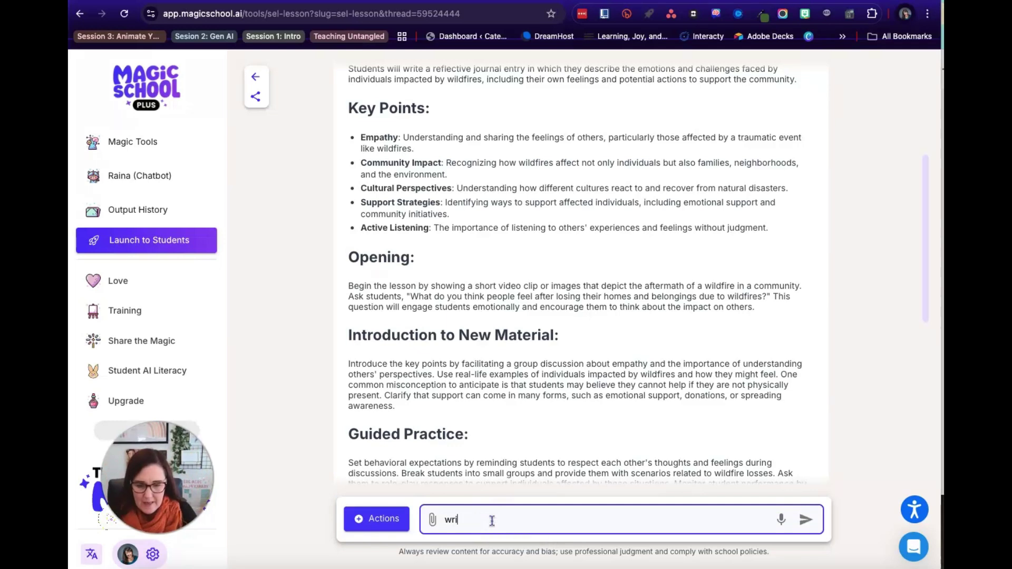
{"action": "type", "text": " a short story"}
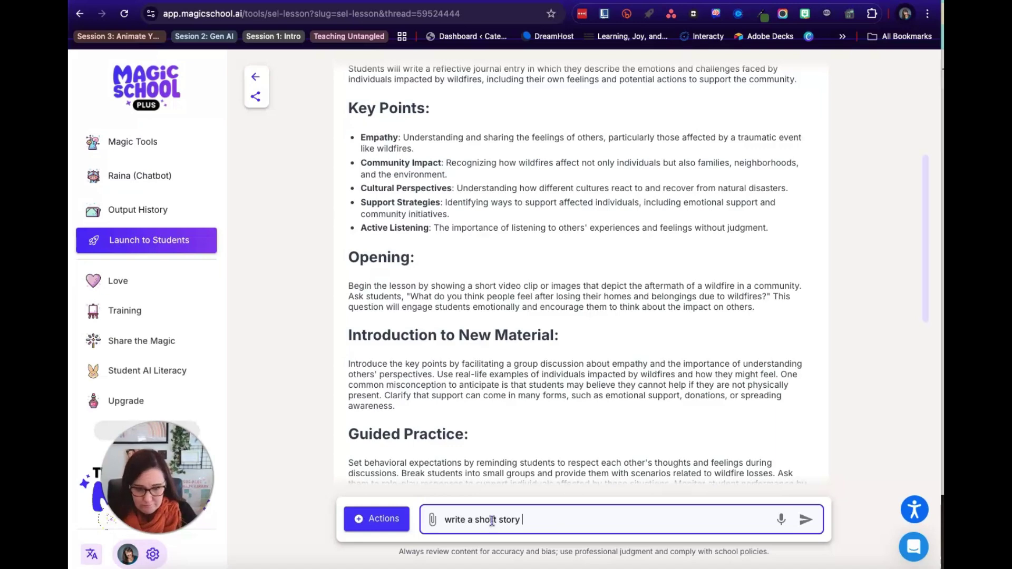
{"action": "type", "text": " (5 para"}
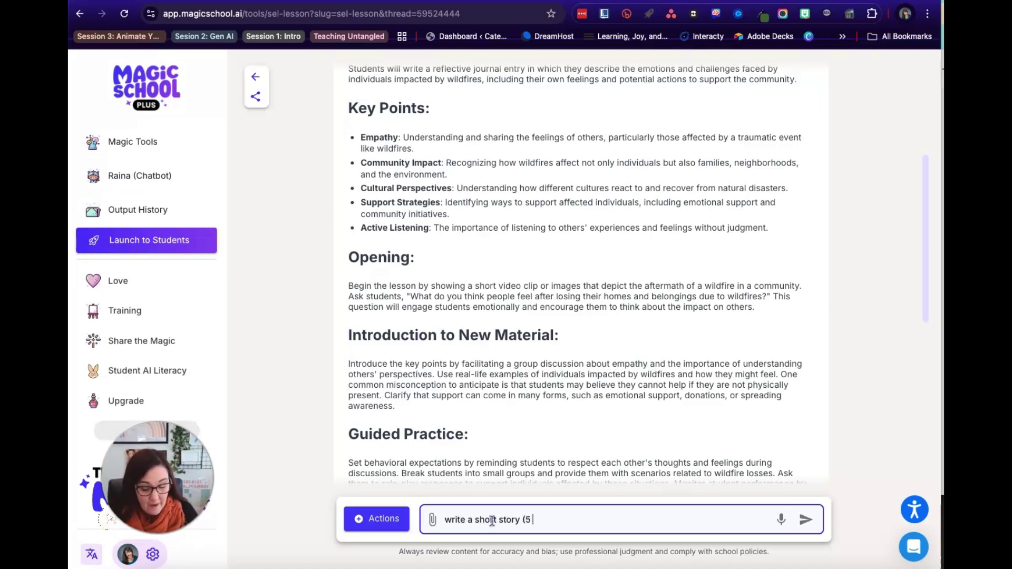
{"action": "key", "text": "BackSpace"}
{"action": "key", "text": "BackSpace"}
{"action": "key", "text": "BackSpace"}
{"action": "key", "text": "BackSpace"}
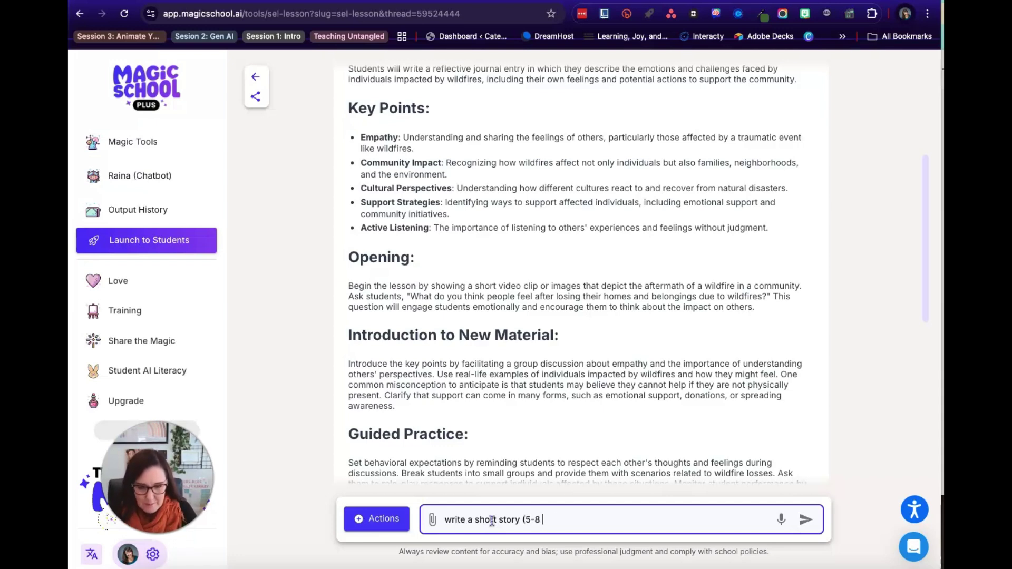
{"action": "type", "text": "-8 parag"}
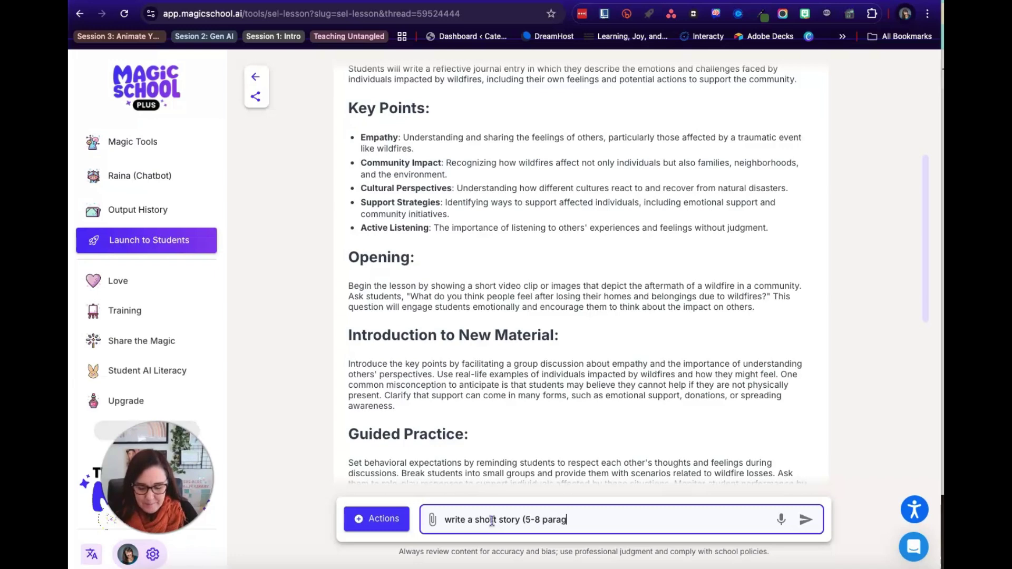
{"action": "type", "text": "raphs) about a"}
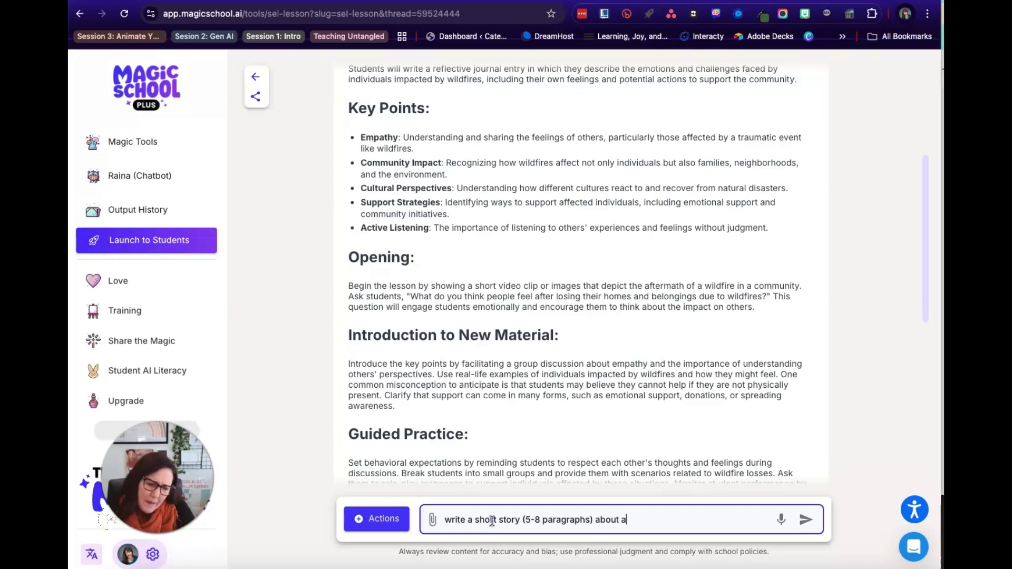
- Complete the story request with "7th grader who has been impacted by a wildfire" and send it
{"action": "type", "text": " 6"}
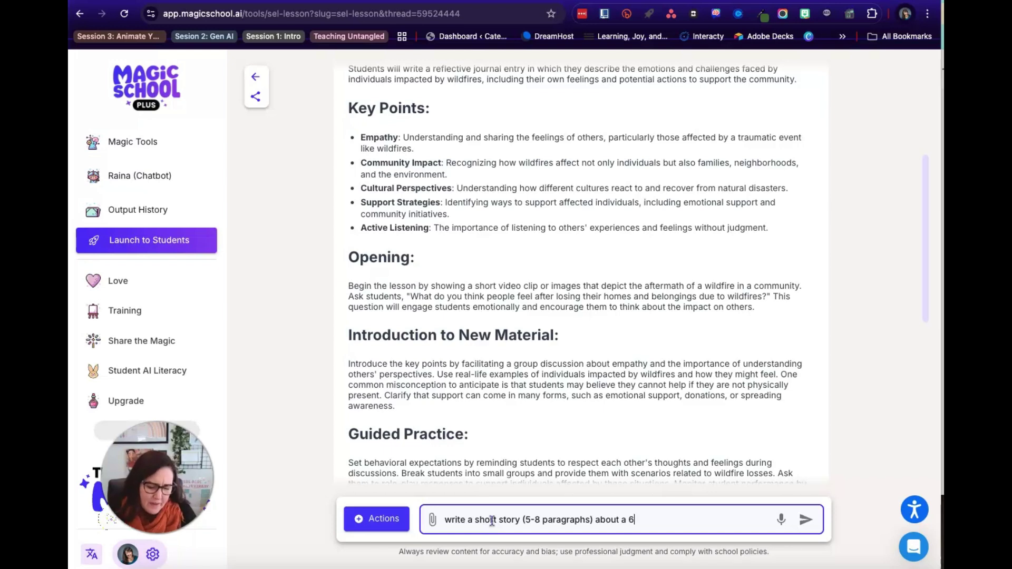
{"action": "type", "text": "th graders who"}
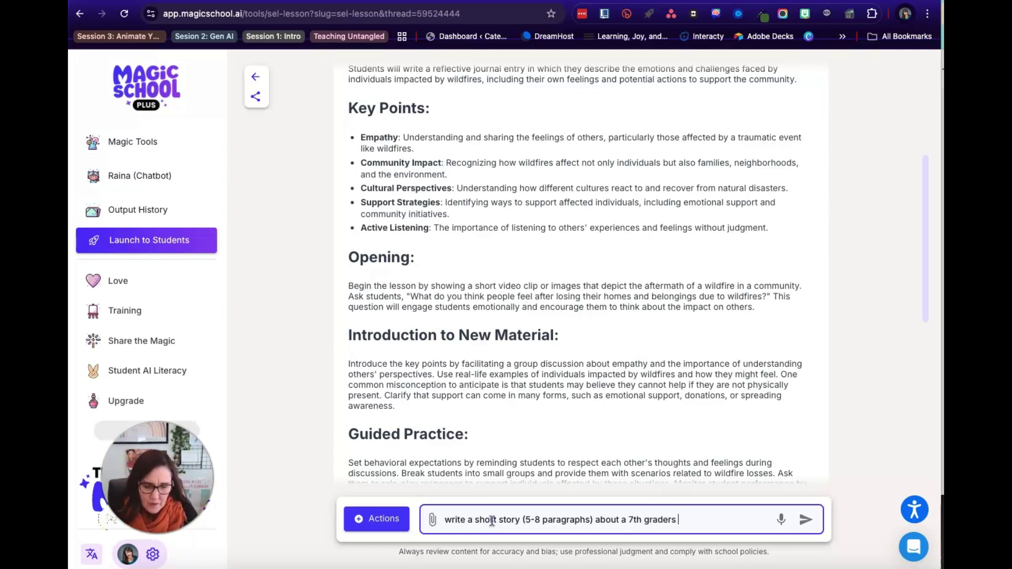
{"action": "key", "text": "BackSpace"}
{"action": "key", "text": "BackSpace"}
{"action": "key", "text": "BackSpace"}
{"action": "key", "text": "BackSpace"}
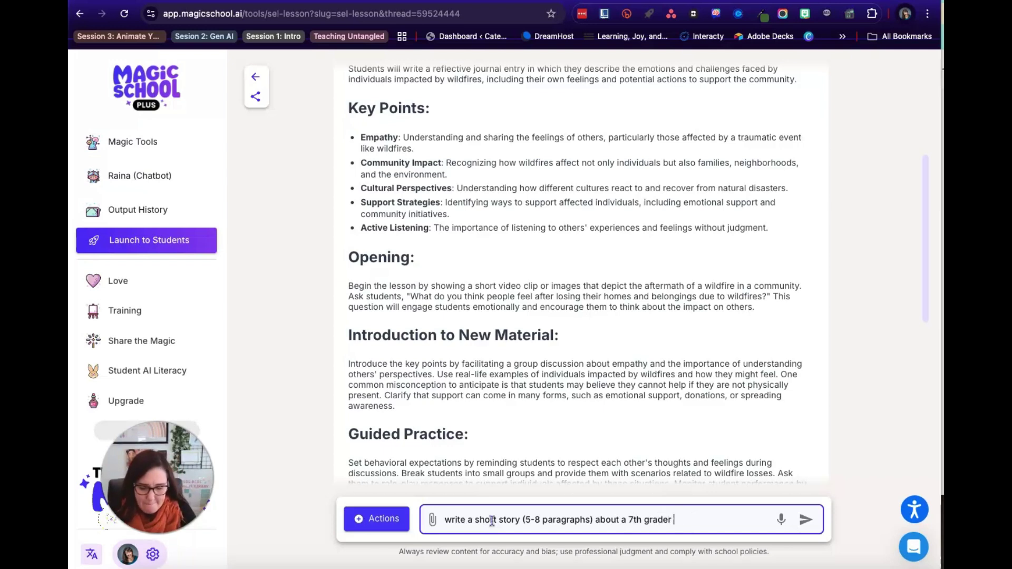
{"action": "type", "text": "who has been impacted by a"}
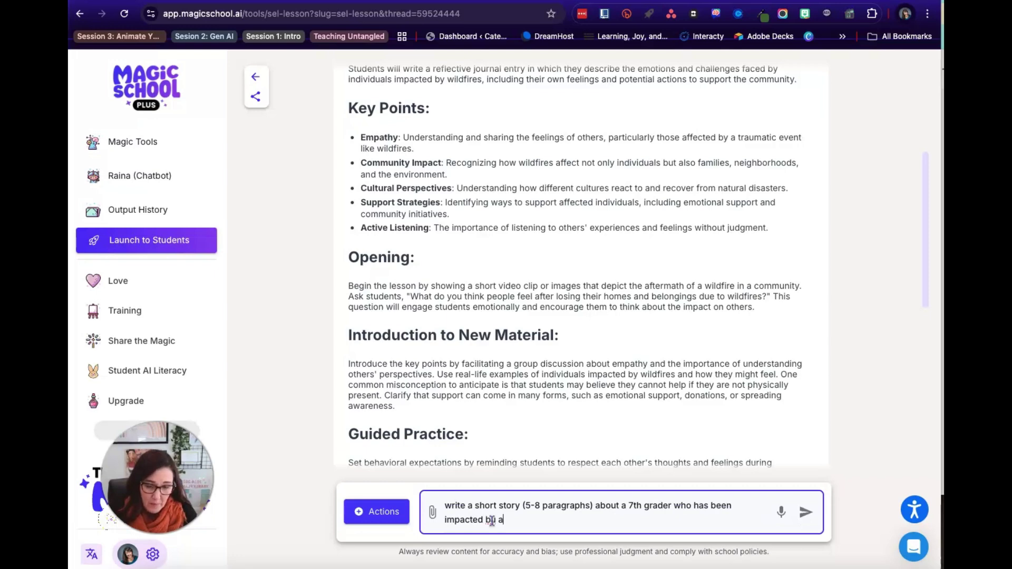
{"action": "type", "text": "a wi"}
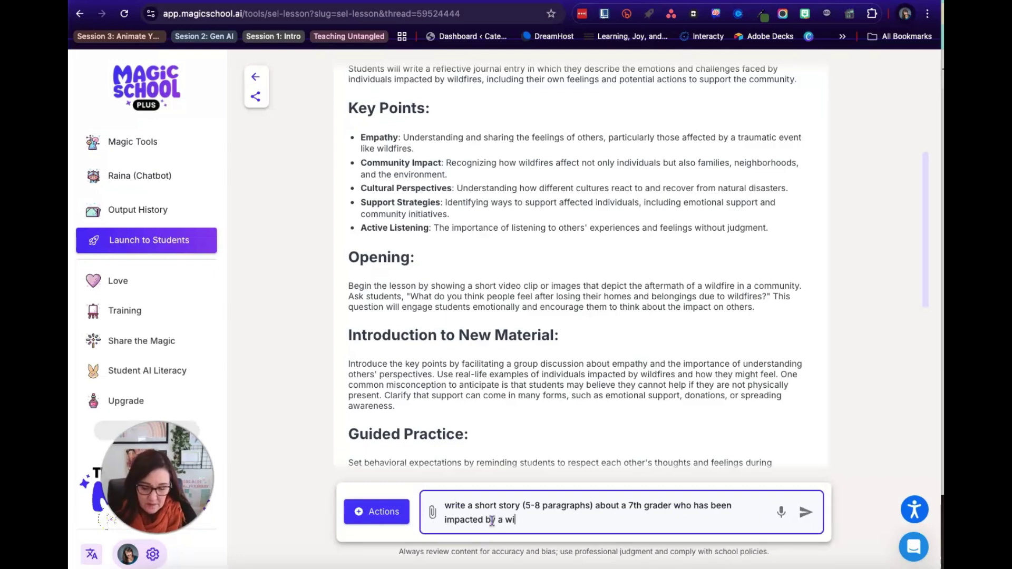
{"action": "type", "text": "ldfrire"}
{"action": "key", "text": "Return"}
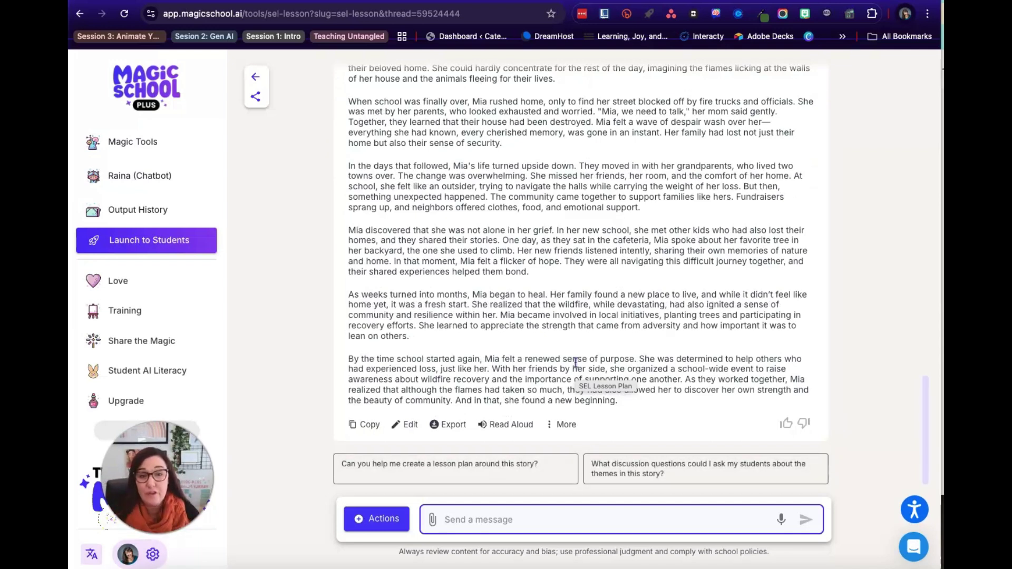
- Read through the generated short story and return to the beginning of the SEL lesson plan
{"action": "scroll", "coordinate": [599, 282], "scroll_direction": "up", "scroll_amount": 3}
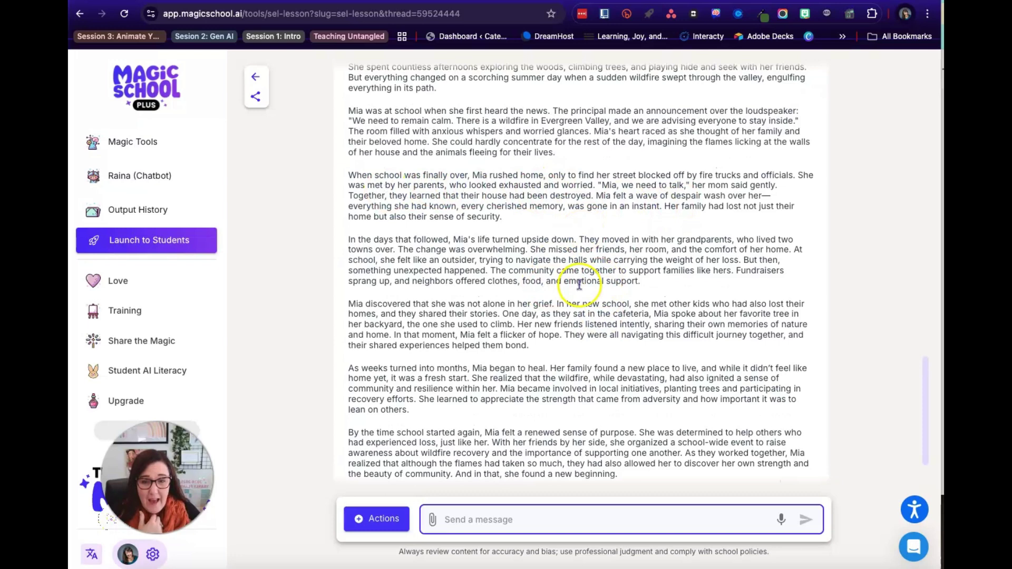
{"action": "scroll", "coordinate": [583, 285], "scroll_direction": "up", "scroll_amount": 2}
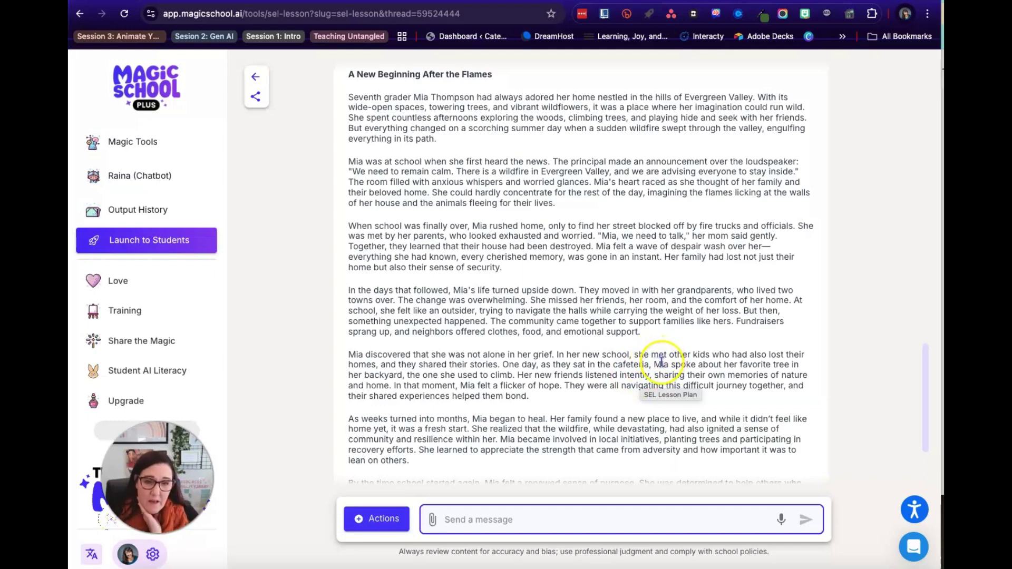
{"action": "scroll", "coordinate": [658, 358], "scroll_direction": "up", "scroll_amount": 1}
{"action": "scroll", "coordinate": [660, 362], "scroll_direction": "up", "scroll_amount": 15}
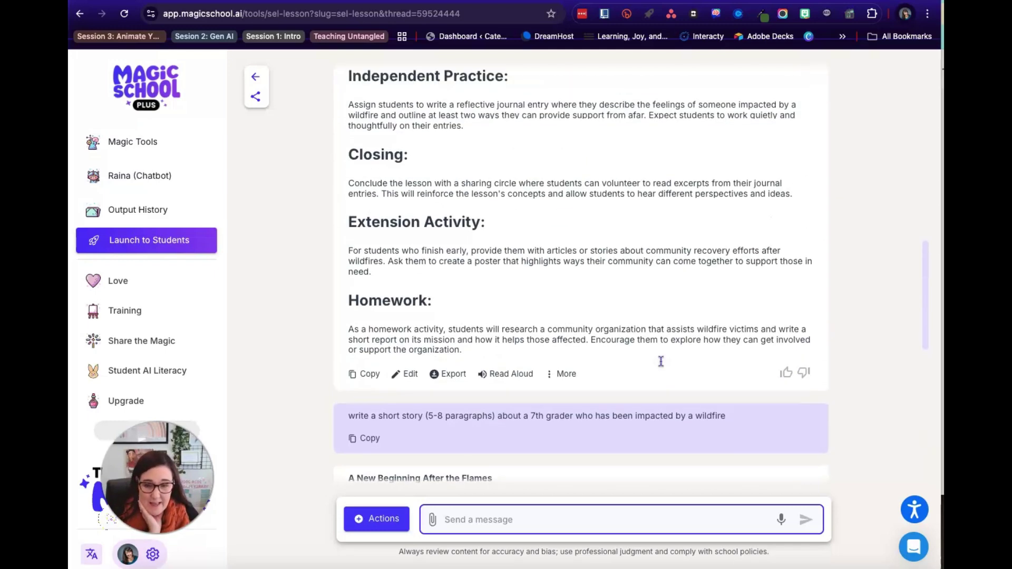
{"action": "scroll", "coordinate": [660, 361], "scroll_direction": "up", "scroll_amount": 10}
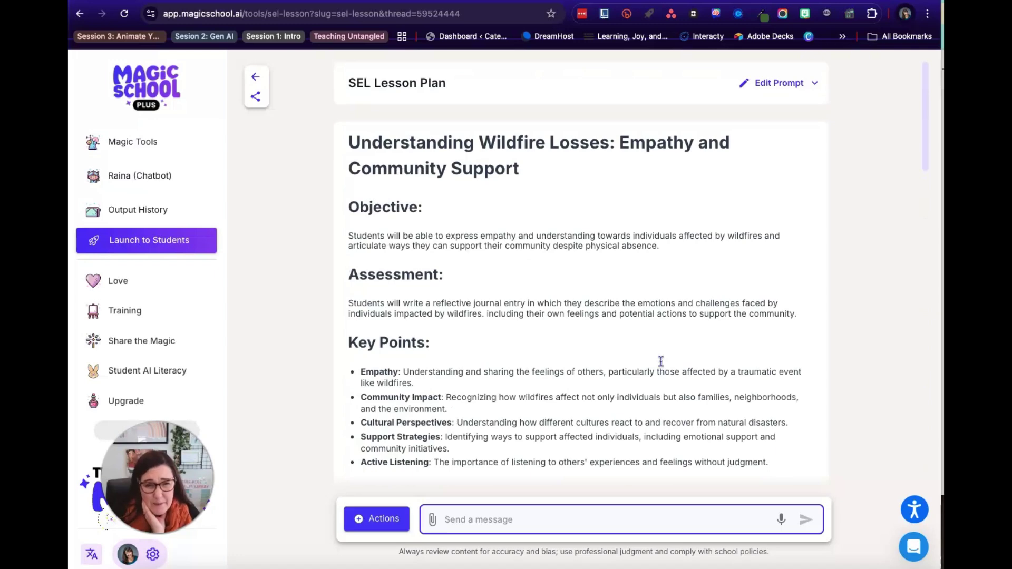